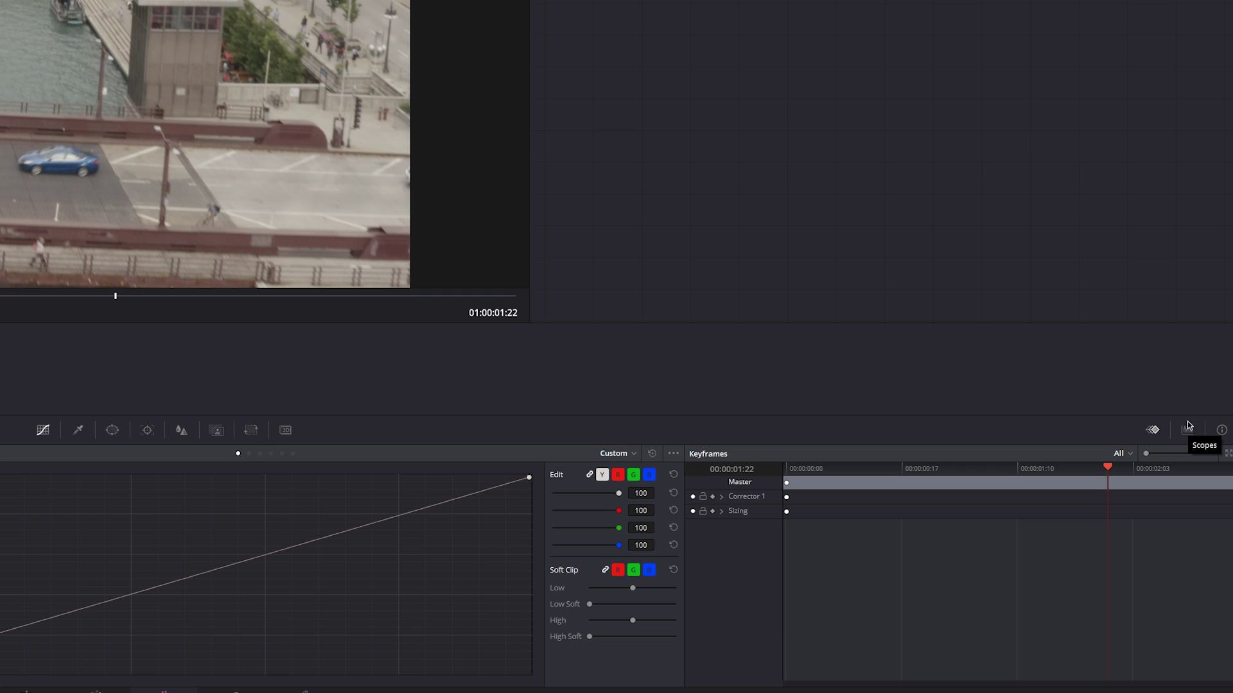
# Pop the scopes out into a floating window, moved up-left and enlarged
pyautogui.click(1187, 431)
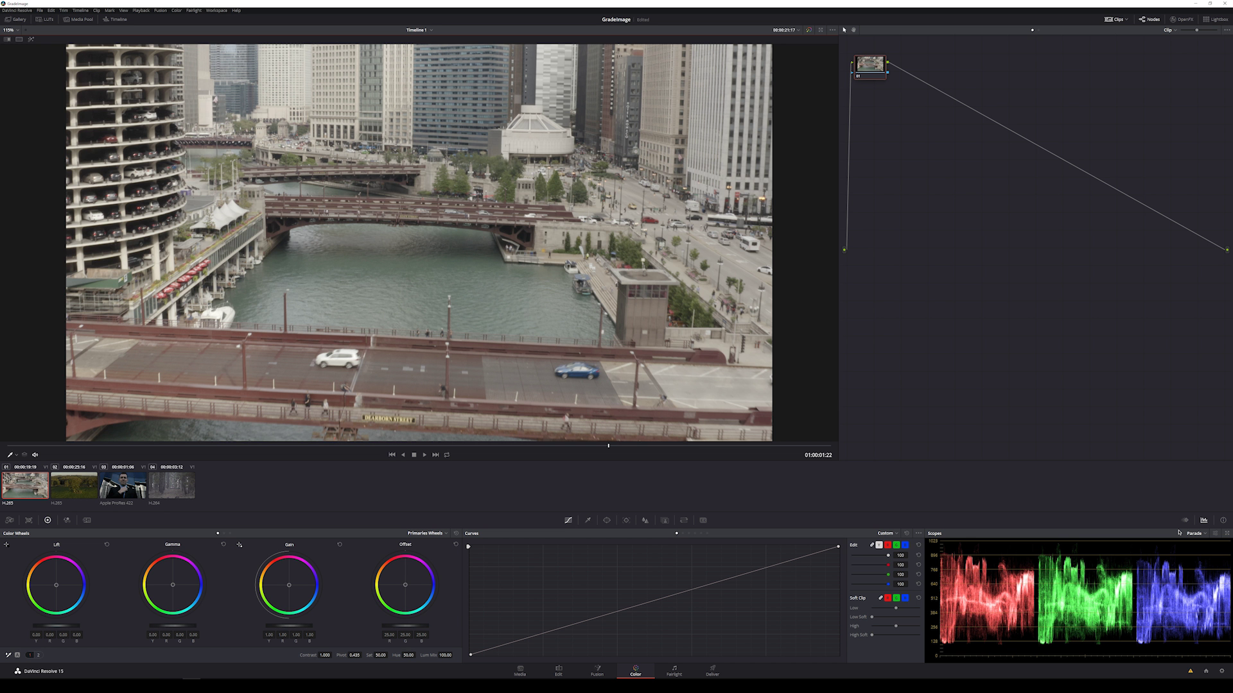
pyautogui.click(1226, 533)
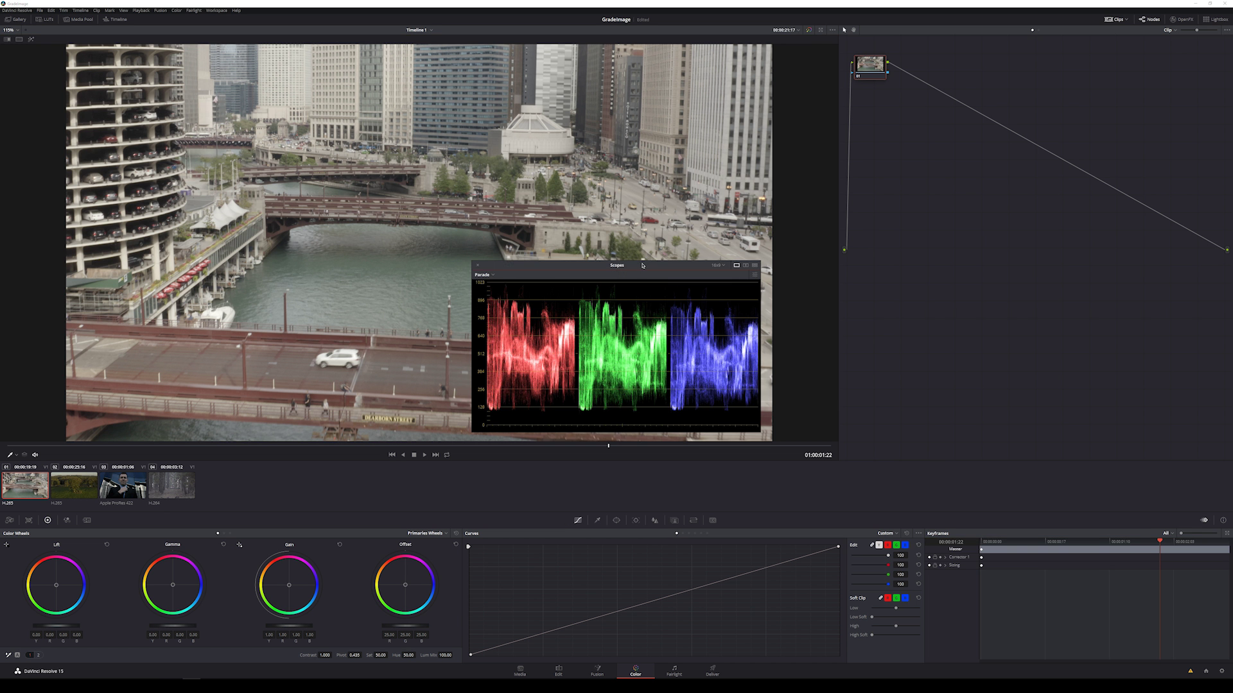
pyautogui.moveTo(642, 265); pyautogui.dragTo(581, 170)
pyautogui.moveTo(708, 340); pyautogui.dragTo(927, 516)
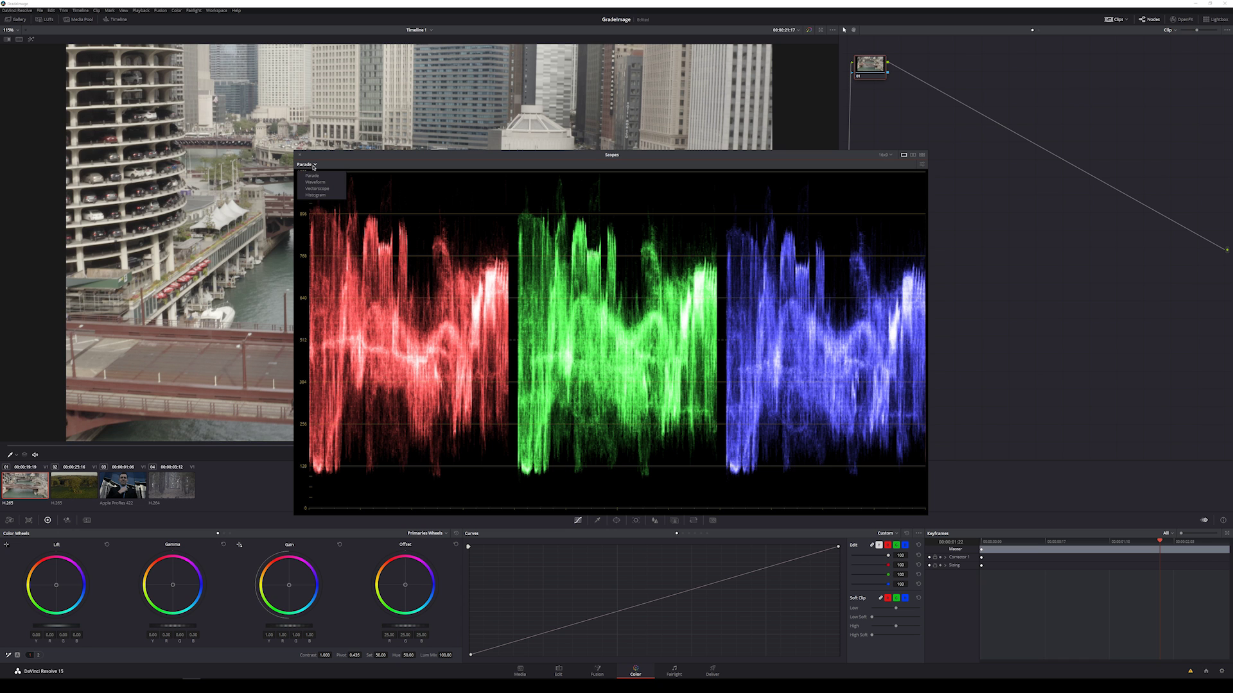
# Switch the floating scope to a monochrome Waveform and move it right, off the image
pyautogui.click(331, 186)
pyautogui.click(922, 165)
pyautogui.click(872, 420)
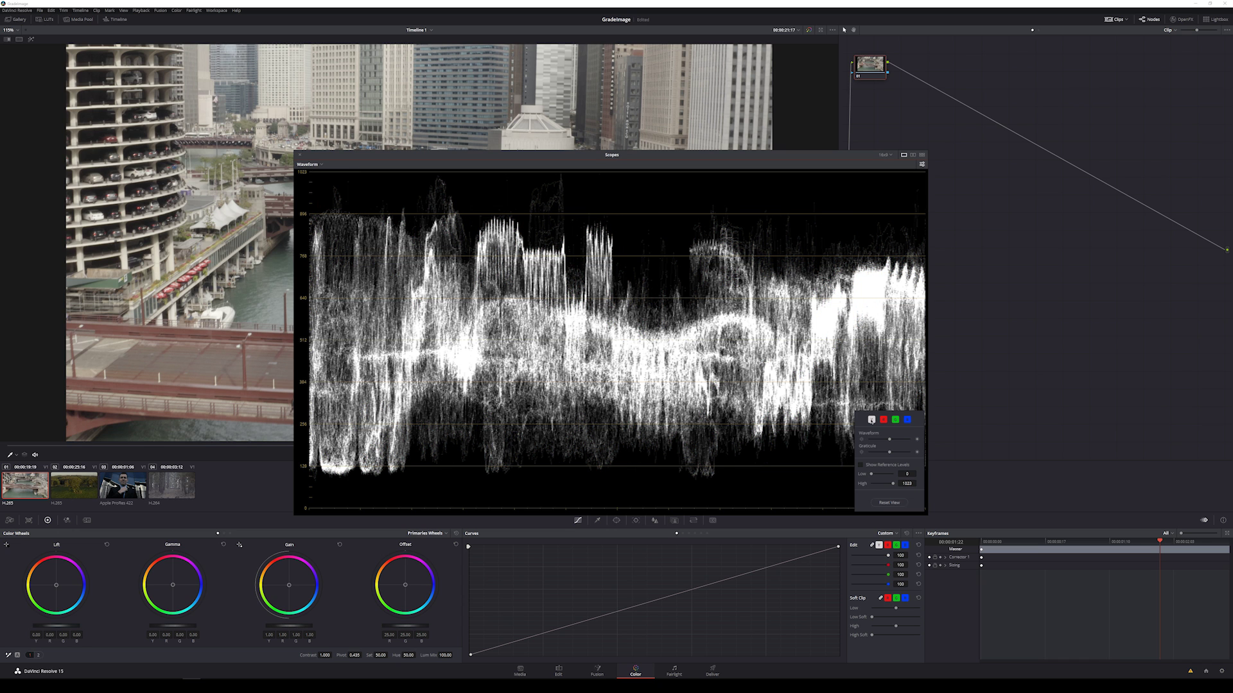
pyautogui.click(841, 220)
pyautogui.moveTo(640, 165); pyautogui.dragTo(902, 179)
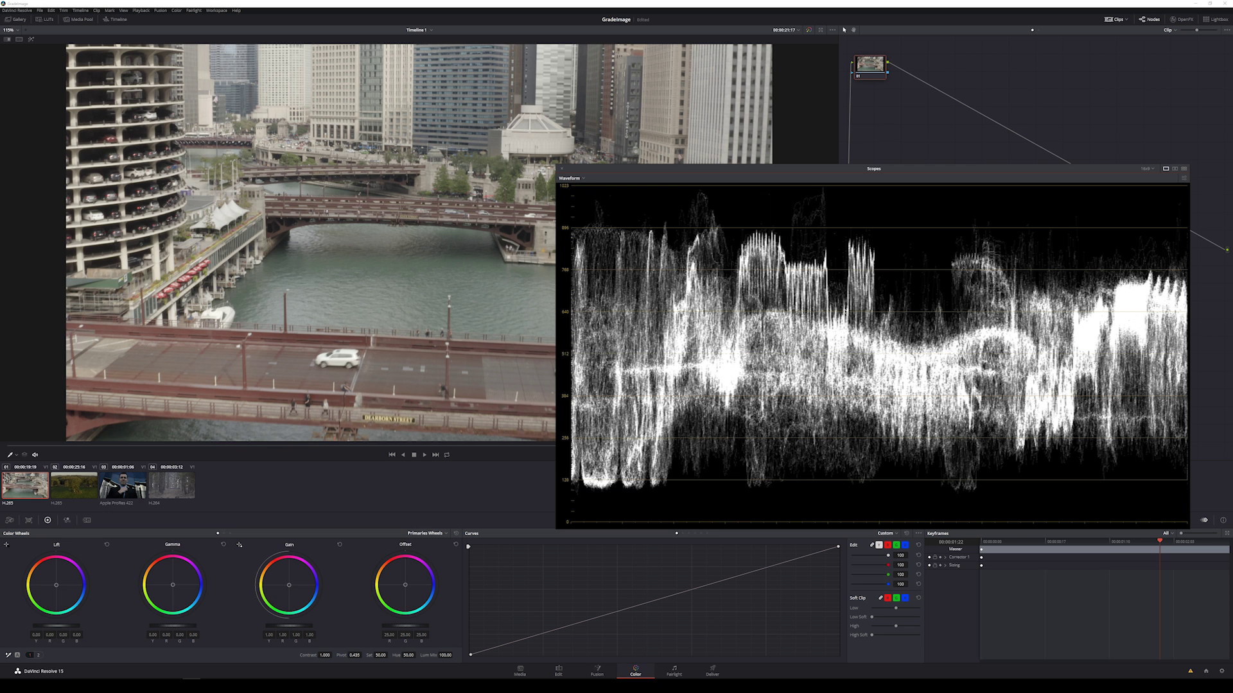
# Add serial node 02 with a brightened circle window placed over the left-hand towers
pyautogui.hotkey('alt', 's')
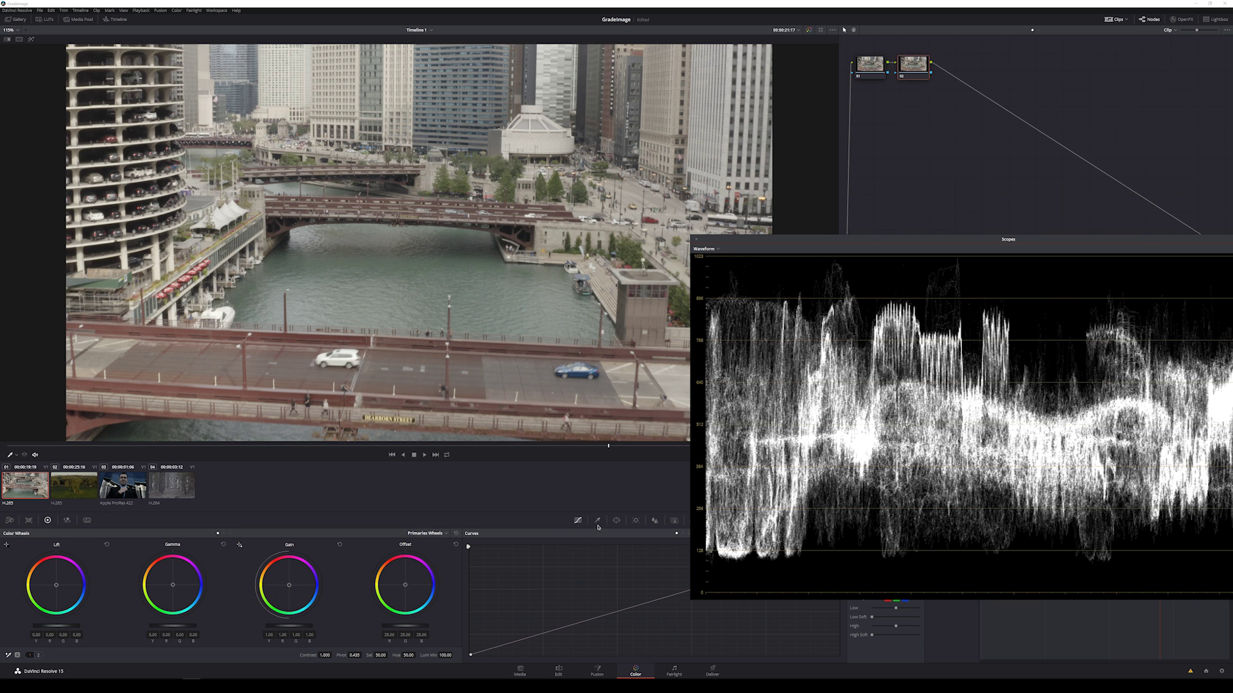
pyautogui.click(616, 520)
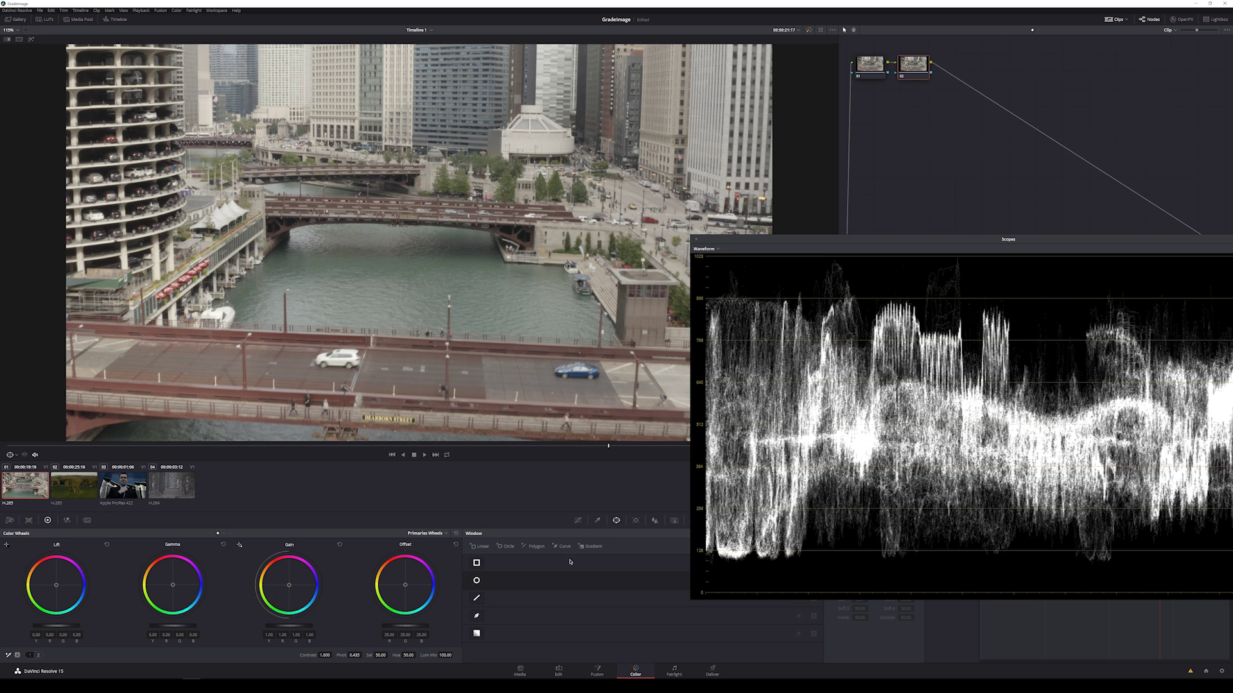
pyautogui.click(476, 581)
pyautogui.moveTo(405, 626); pyautogui.dragTo(450, 626)
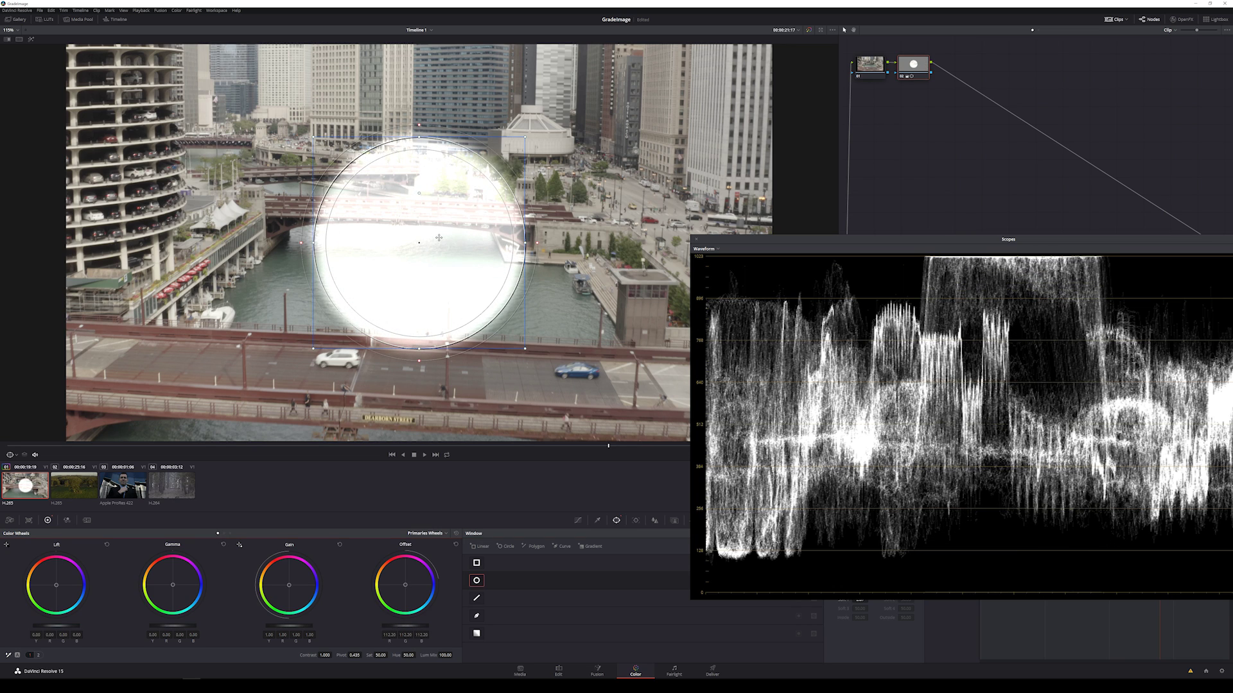
pyautogui.moveTo(417, 224); pyautogui.dragTo(152, 237)
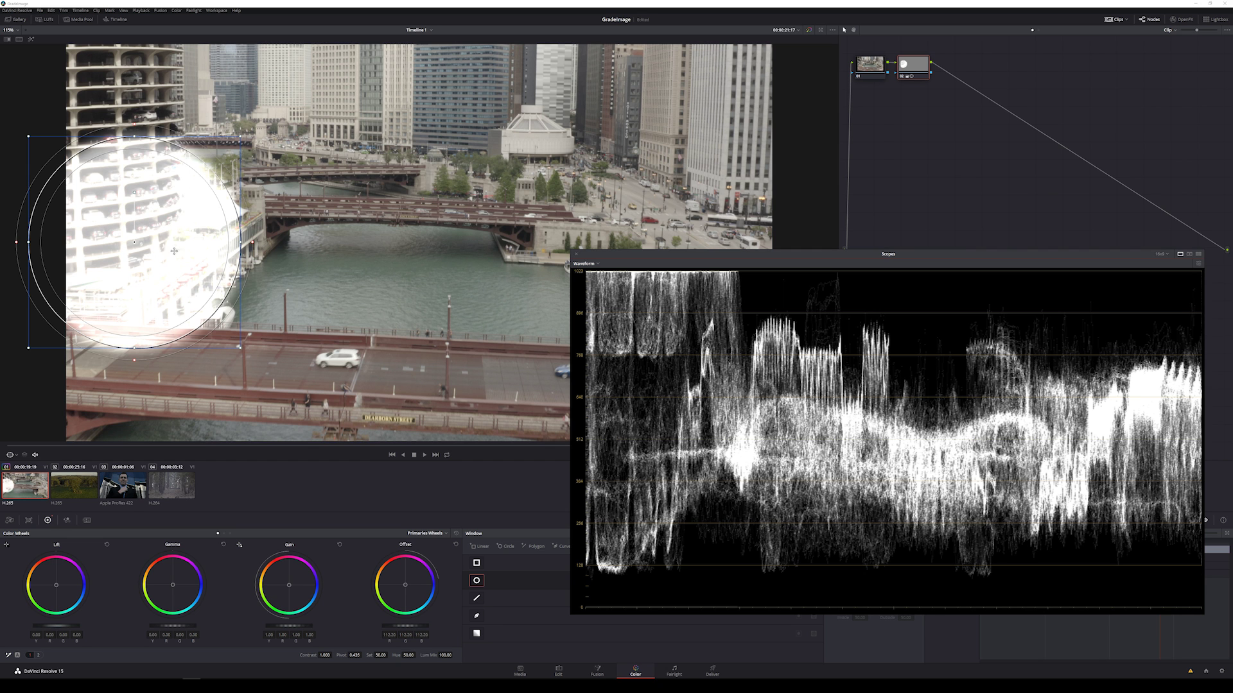
pyautogui.moveTo(163, 239); pyautogui.dragTo(475, 203)
# Delete node 02 and undo so the Offset reads 25.00 again
pyautogui.press('Delete')
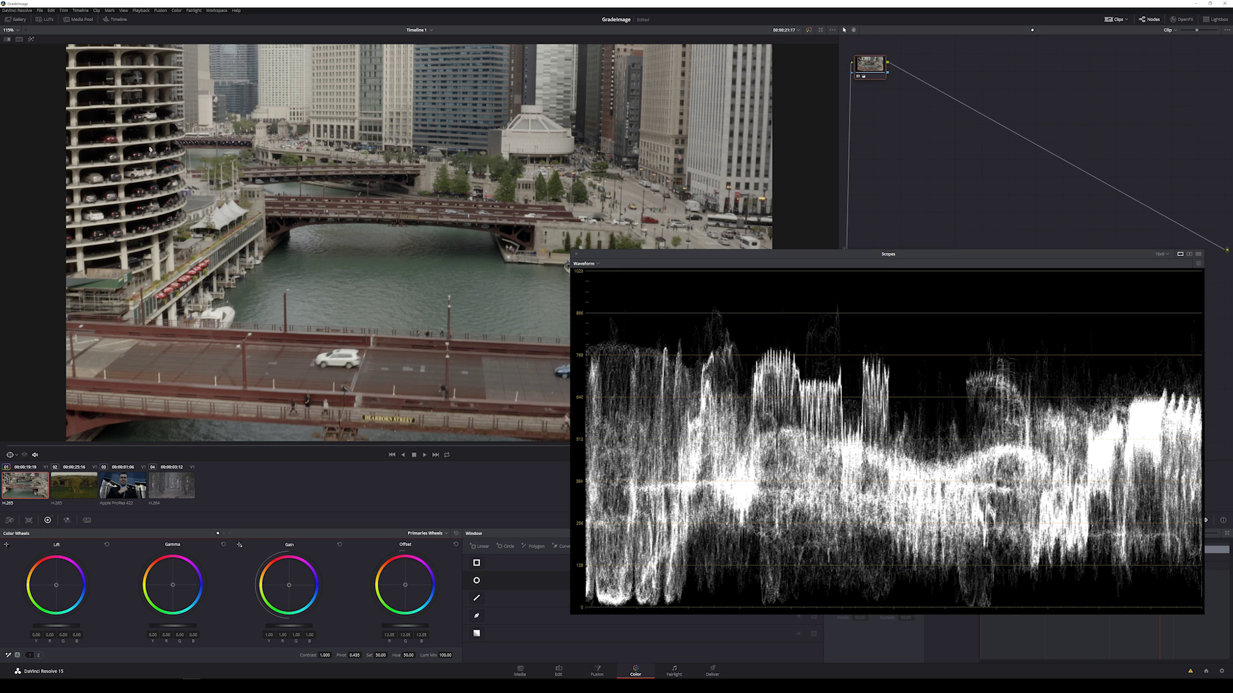
pyautogui.hotkey('ctrl', 'z')
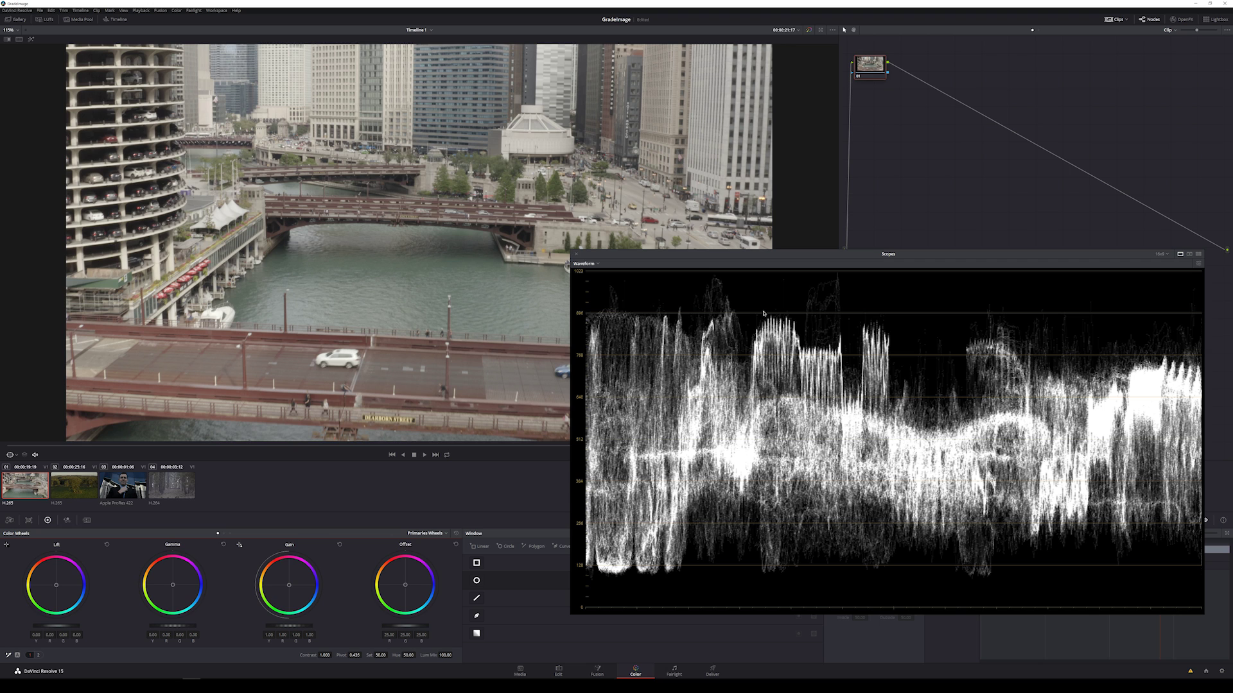
# Switch the scope to RGB Parade, then try and undo a strong blue Offset push
pyautogui.click(595, 265)
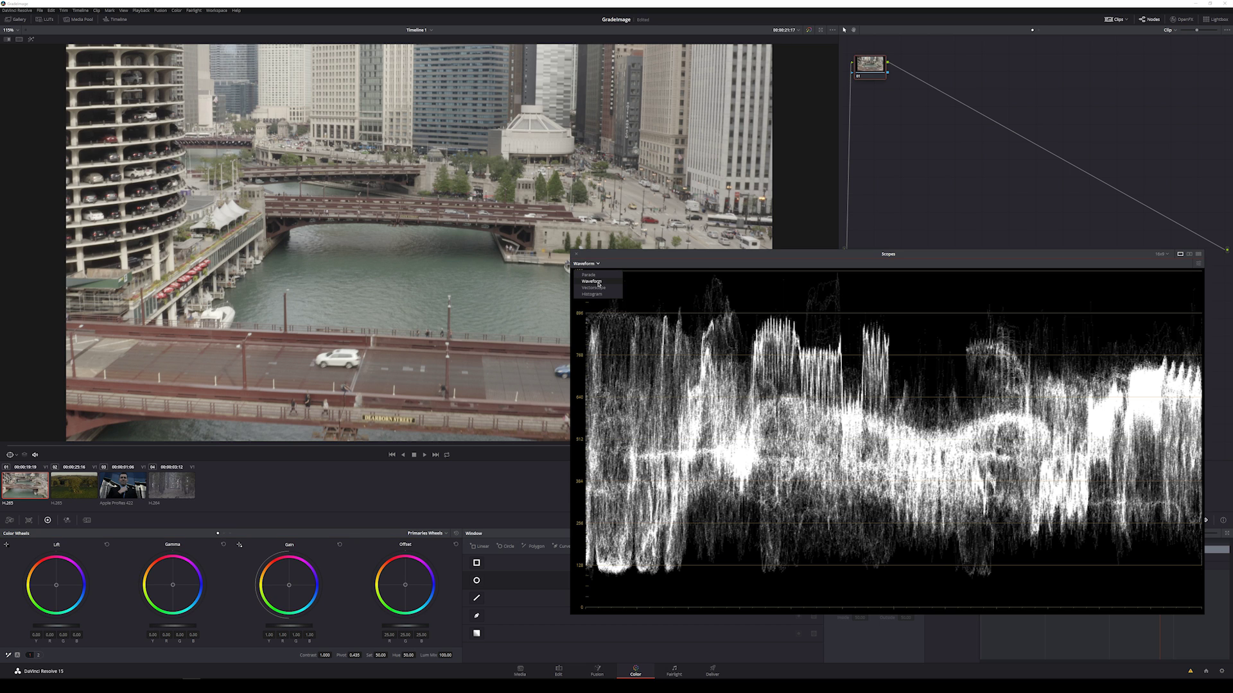
pyautogui.click(589, 274)
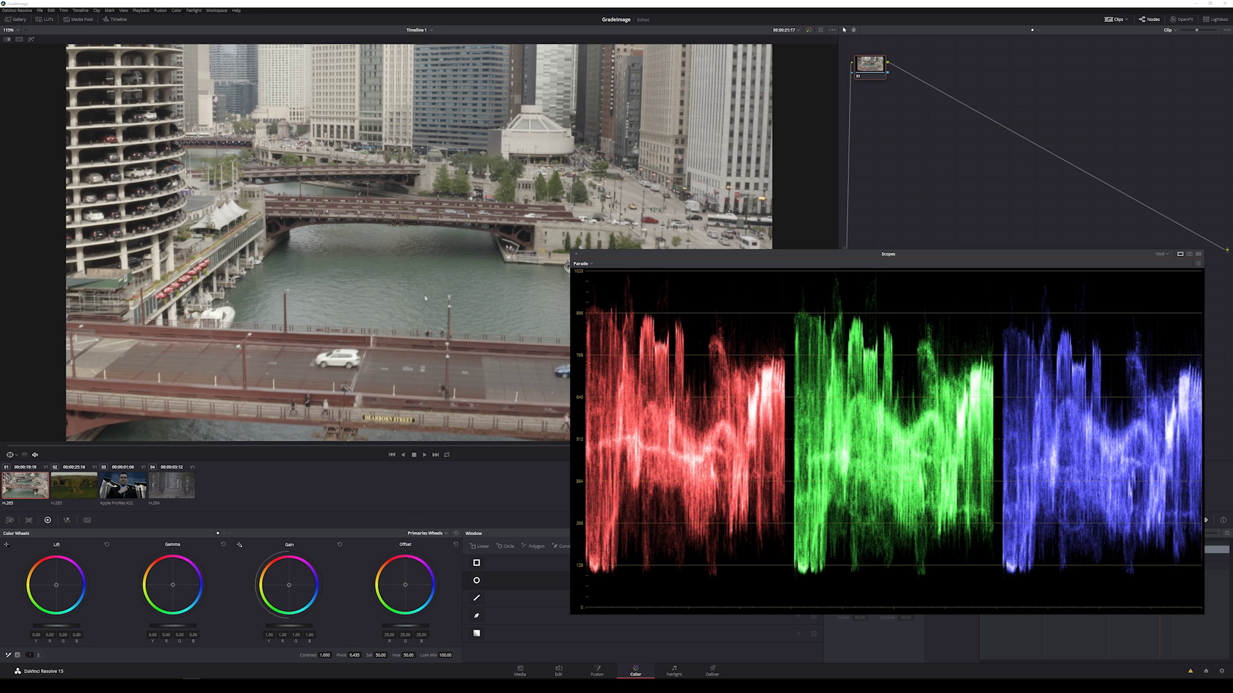
pyautogui.moveTo(404, 586); pyautogui.dragTo(425, 590)
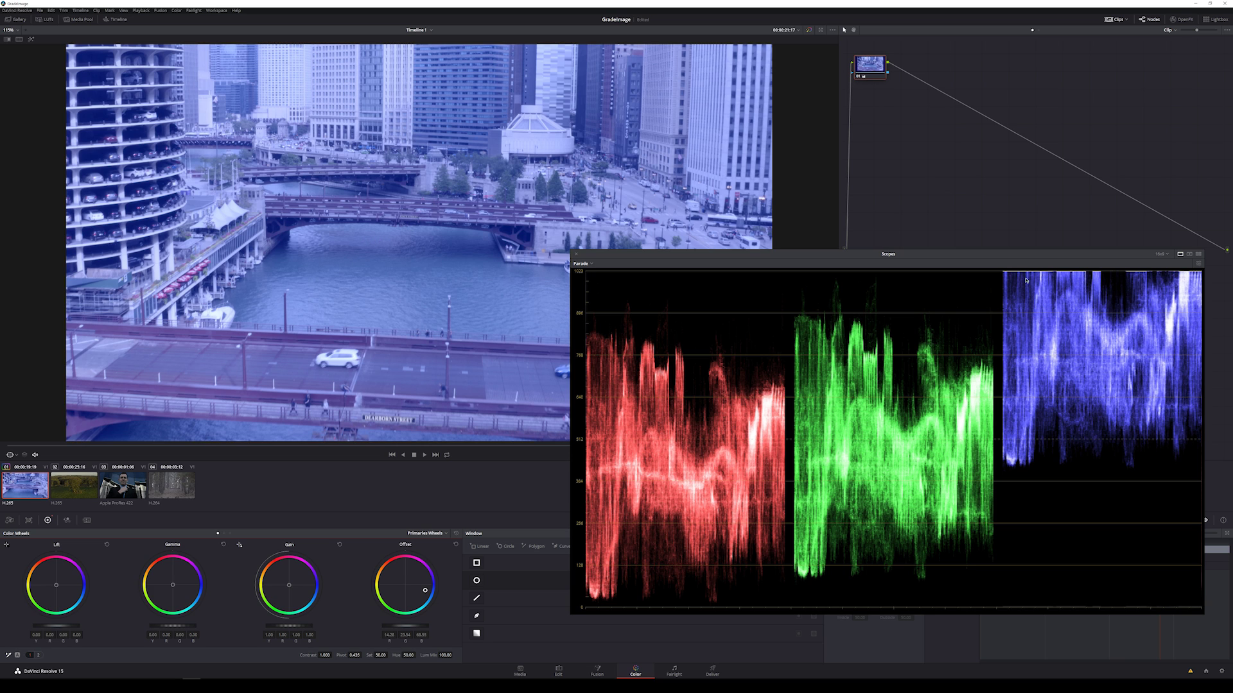
pyautogui.hotkey('ctrl', 'z')
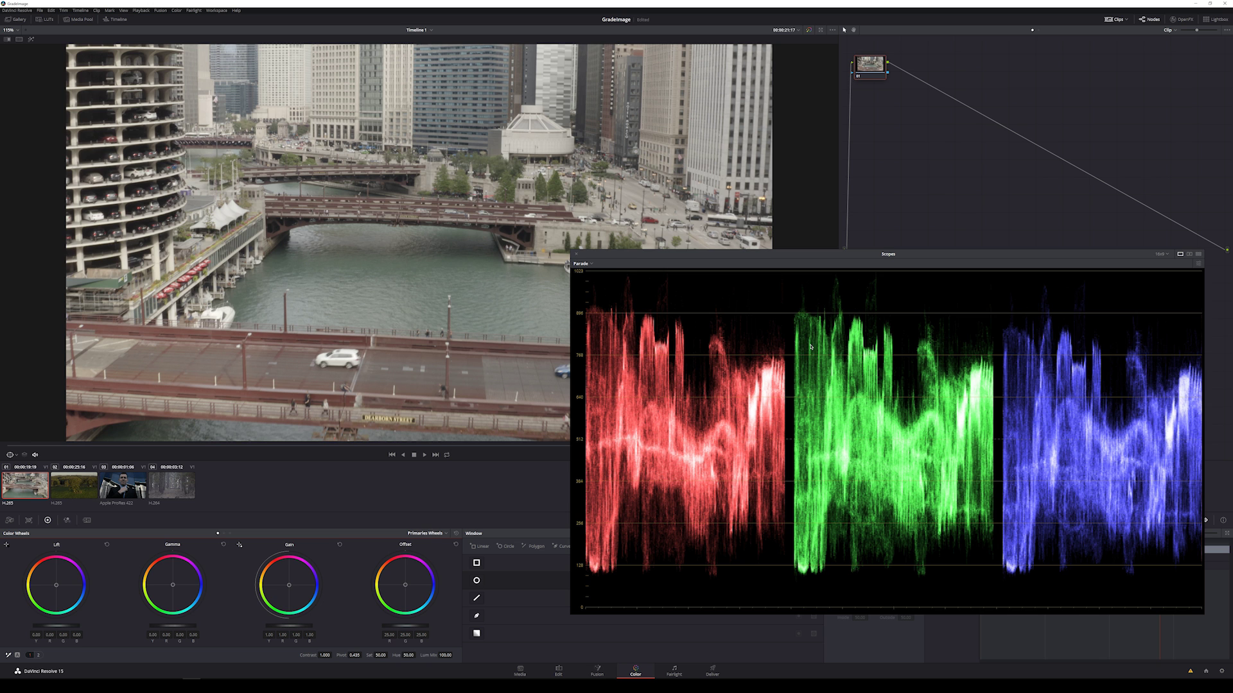
# Nudge the Offset wheel slightly toward blue to cool the river image
pyautogui.moveTo(405, 587); pyautogui.dragTo(410, 590)
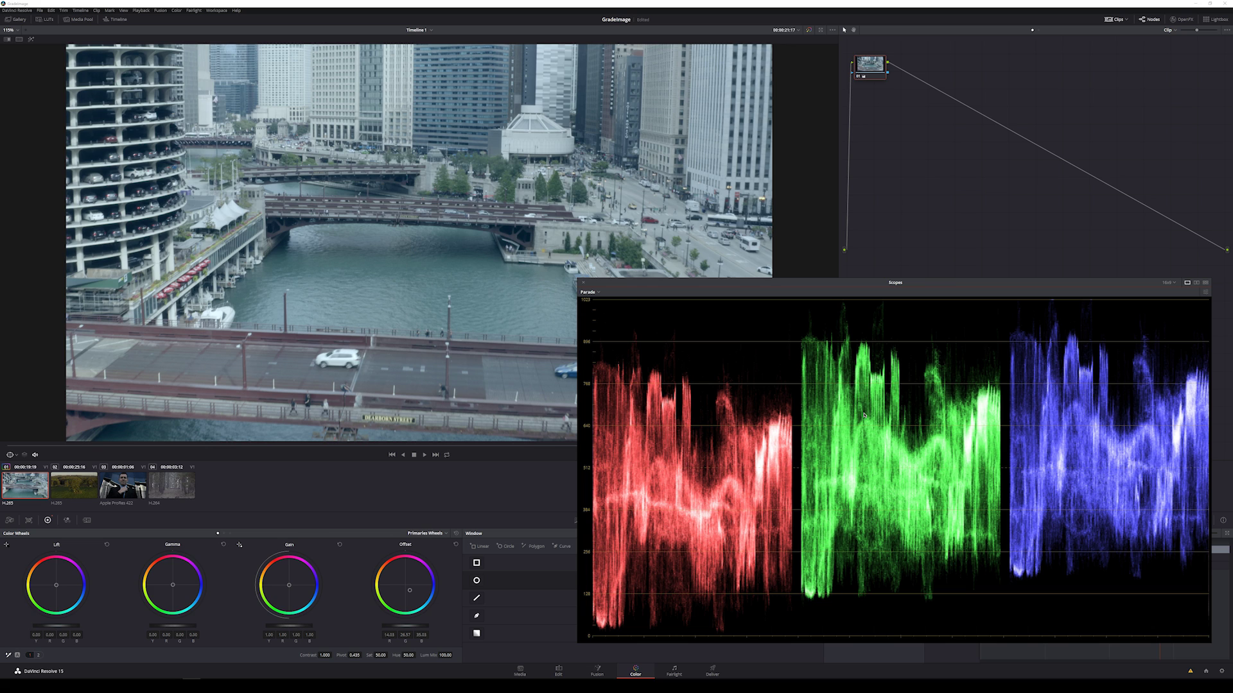
# Show a brightened Vectorscope and push the Offset wheel toward red
pyautogui.click(589, 292)
pyautogui.click(609, 320)
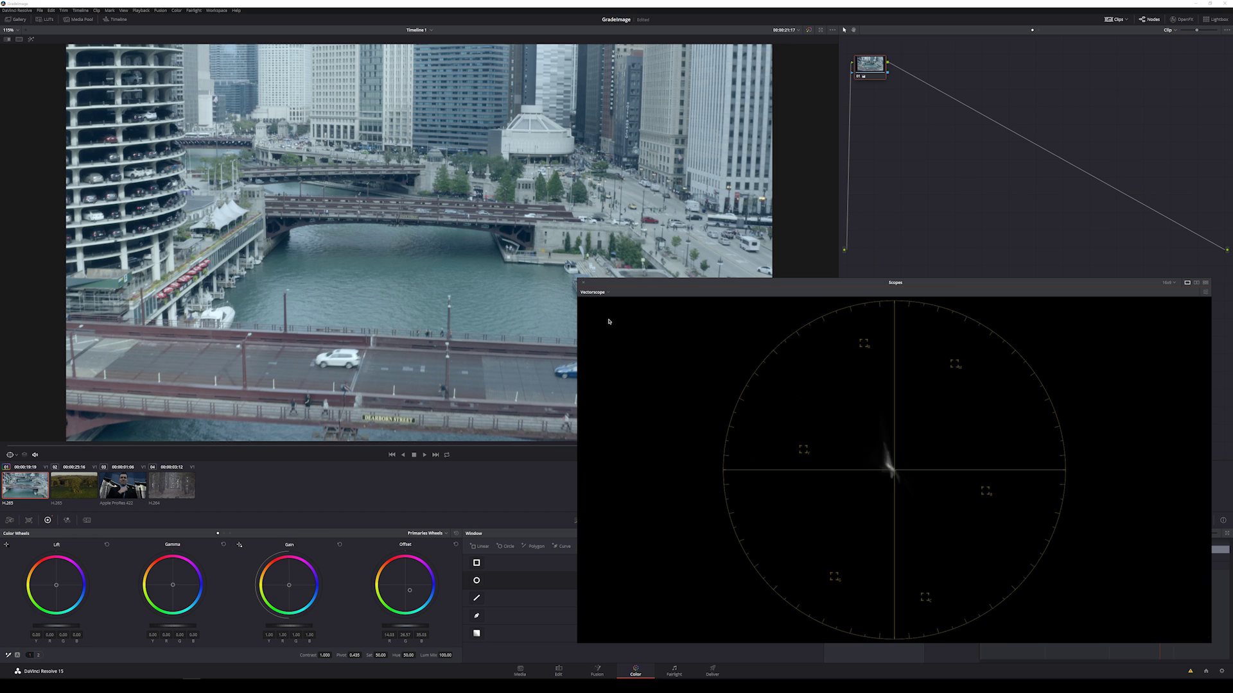
pyautogui.click(1205, 292)
pyautogui.moveTo(1159, 573); pyautogui.dragTo(1173, 580)
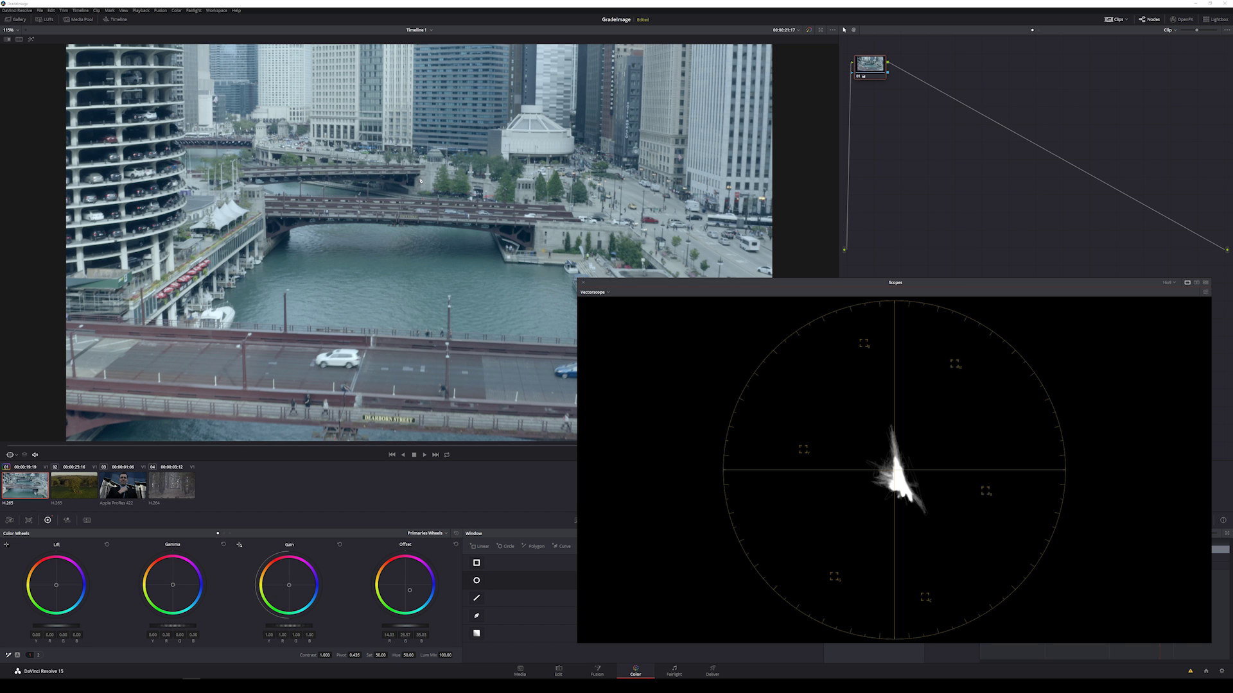
pyautogui.moveTo(409, 590); pyautogui.dragTo(393, 558)
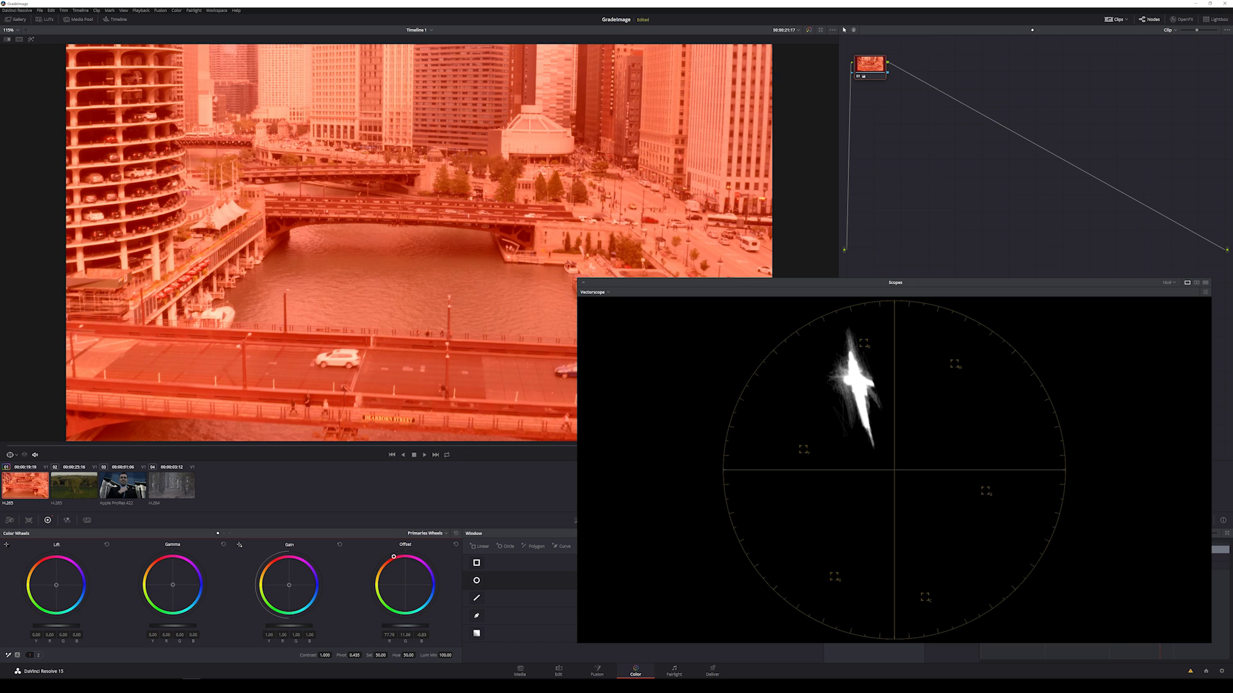
# Return the Offset puck near centre and raise Sat to 75.80
pyautogui.moveTo(393, 557); pyautogui.dragTo(409, 588)
pyautogui.moveTo(381, 655); pyautogui.dragTo(505, 210)
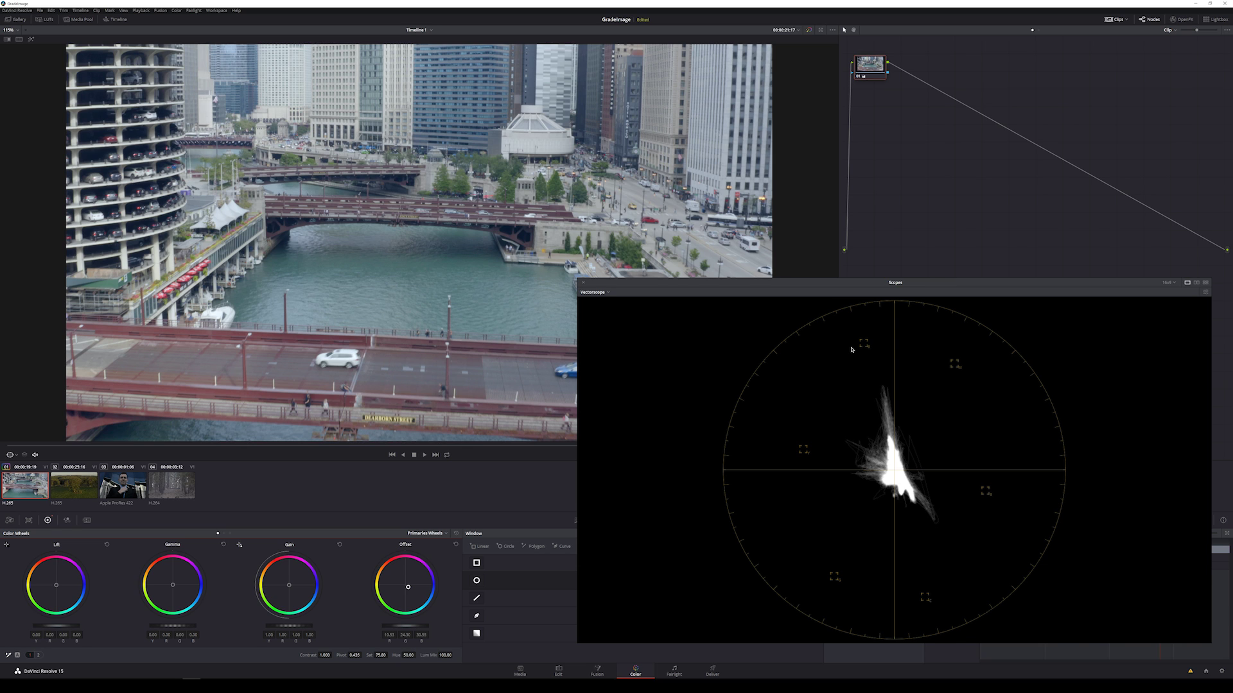
# Close the floating Scopes window and select clip 04, the forest scene
pyautogui.hotkey('ctrl', 'shift', 'w')
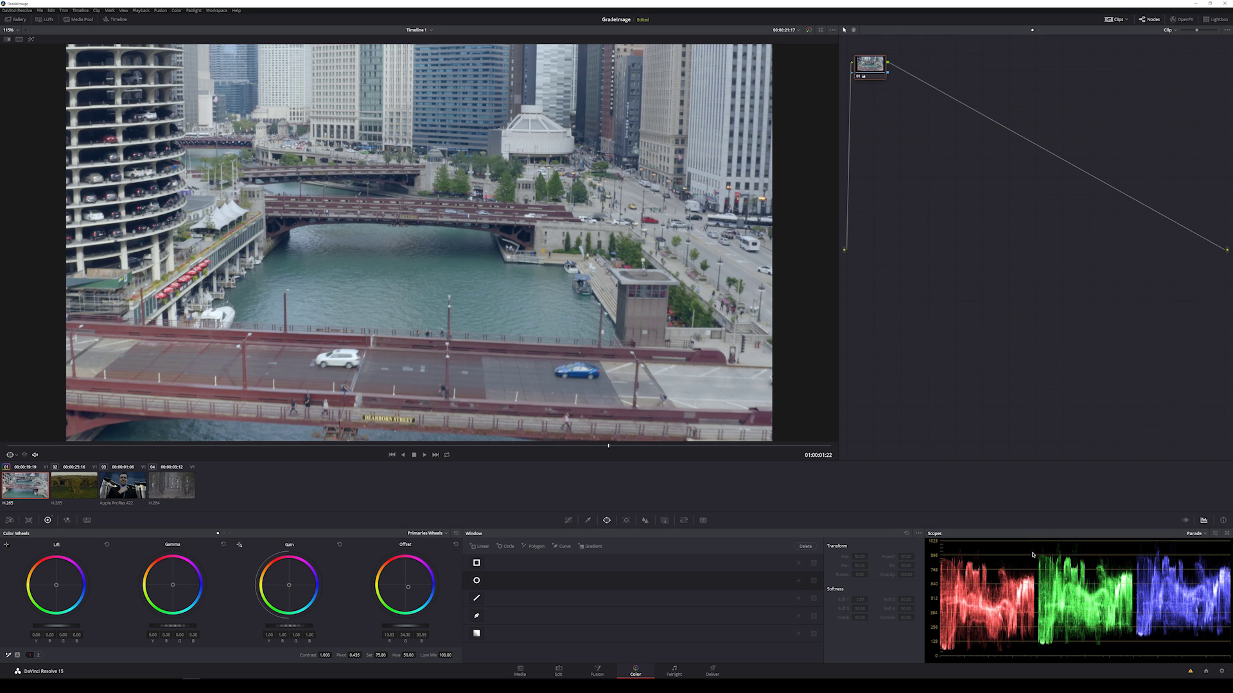
pyautogui.click(161, 486)
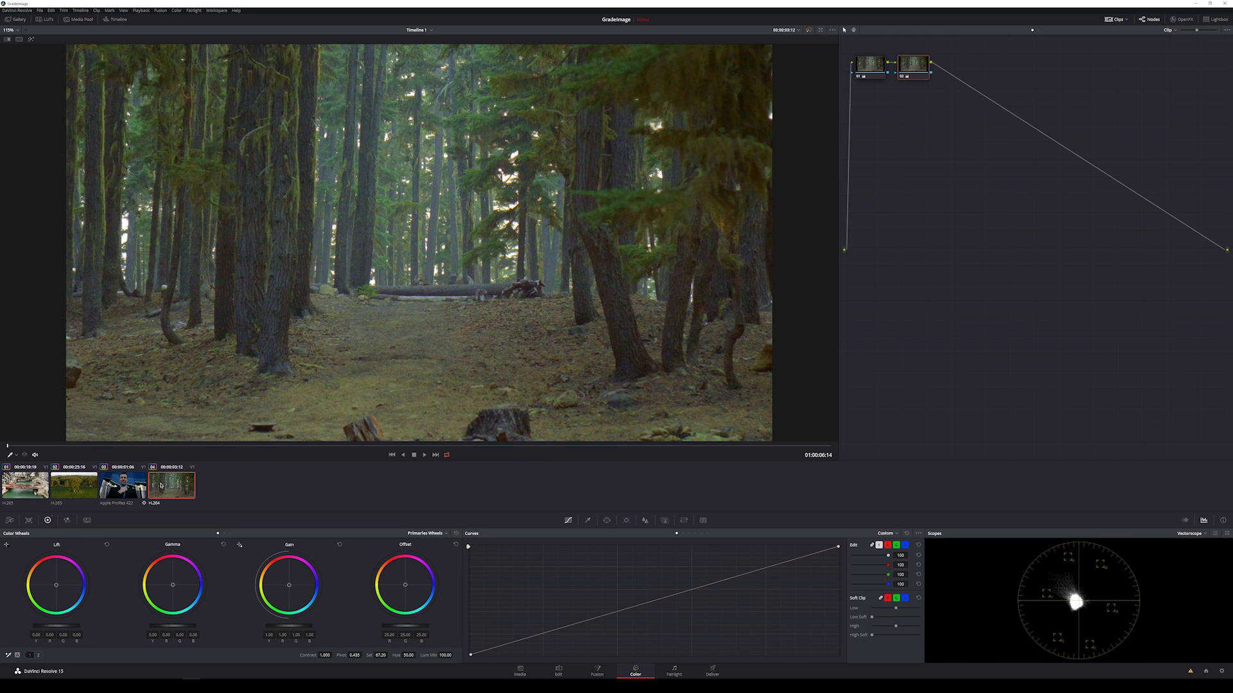